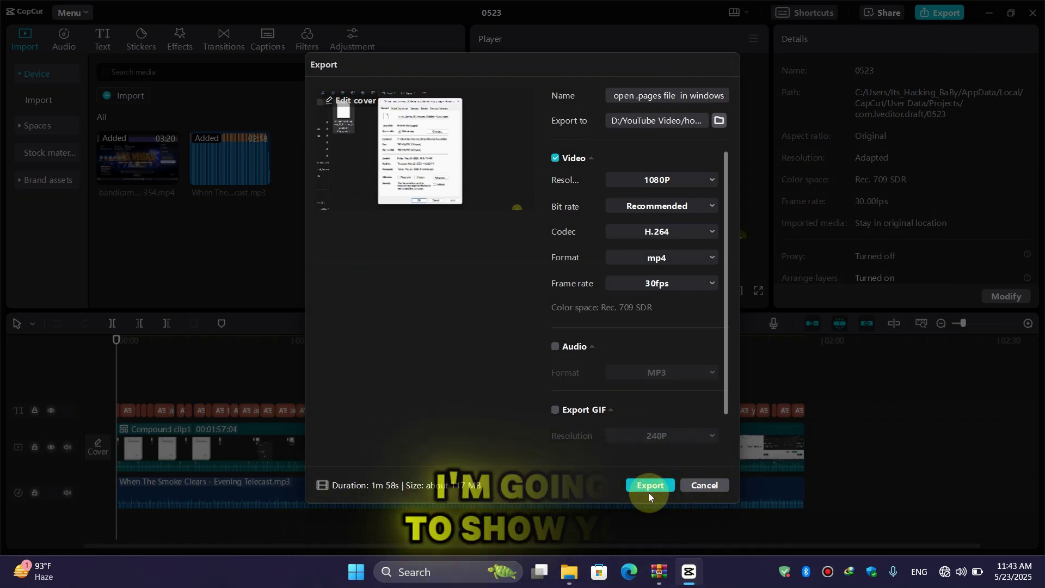
Try the export, dismiss the no-access warning, and open the export folder picker
{"action": "left_click", "coordinate": [648, 485]}
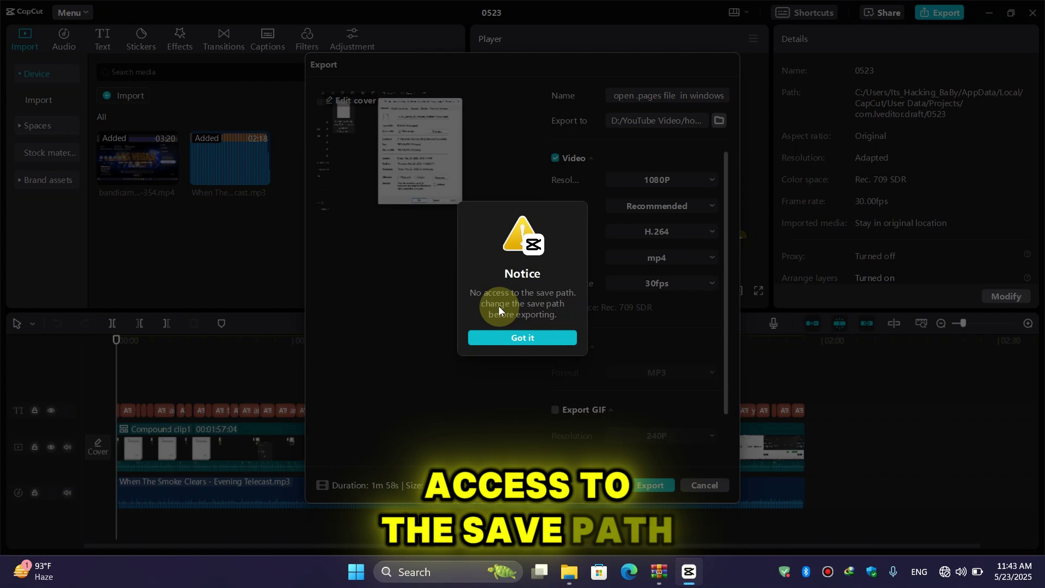
{"action": "left_click", "coordinate": [516, 337]}
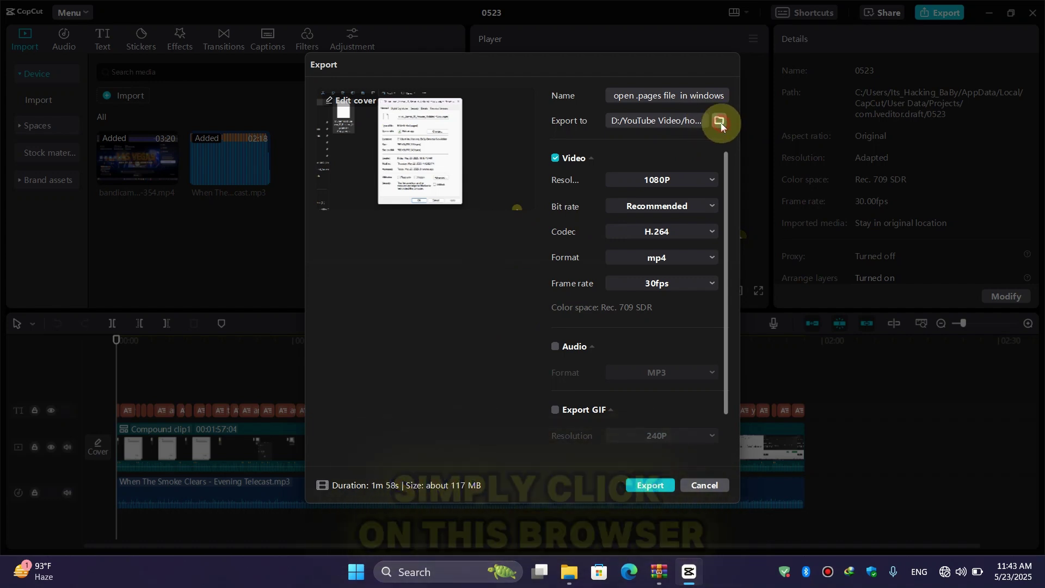
{"action": "left_click", "coordinate": [721, 123]}
{"action": "scroll", "coordinate": [407, 237], "scroll_direction": "down", "scroll_amount": 3}
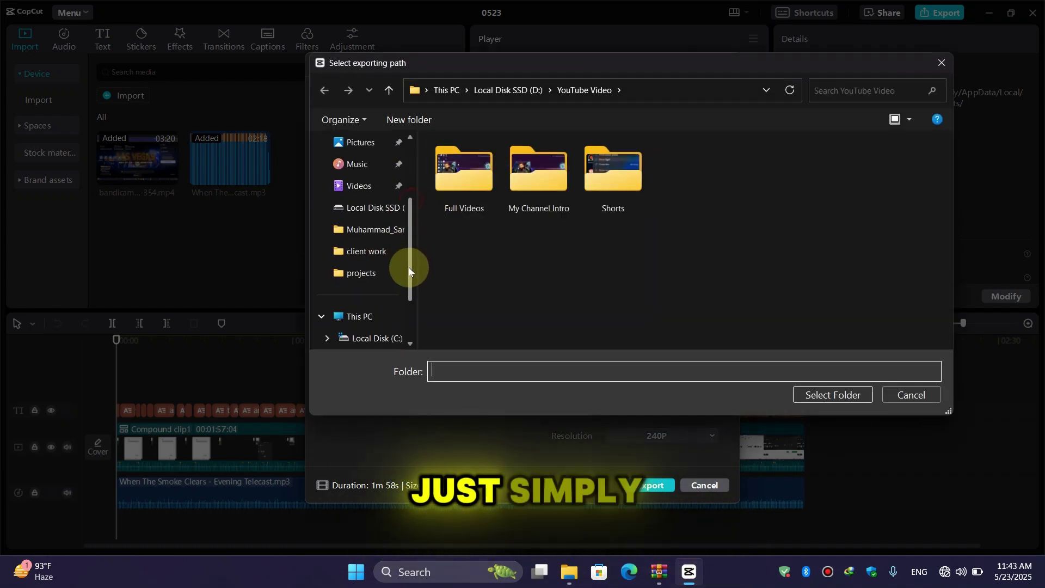
Browse the picker to This PC > Local Disk (C:) > Users > your profile folder
{"action": "left_click", "coordinate": [378, 293]}
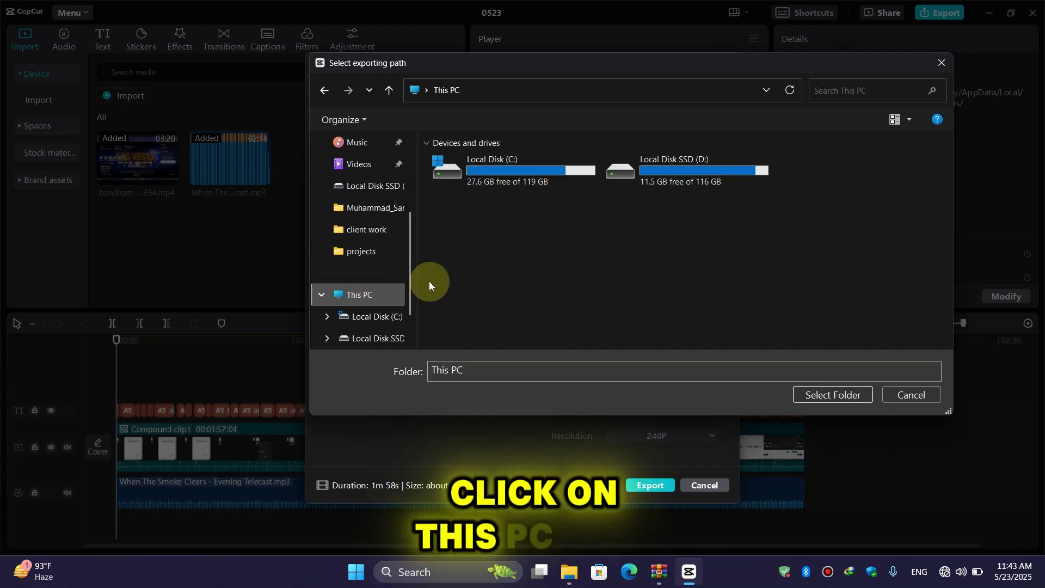
{"action": "double_click", "coordinate": [529, 166]}
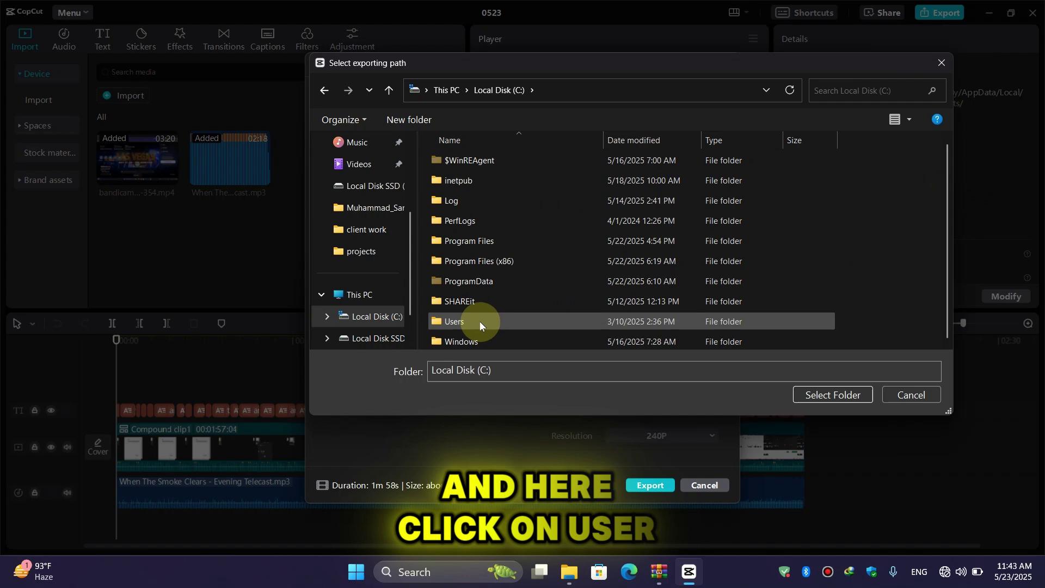
{"action": "left_click", "coordinate": [473, 323]}
{"action": "double_click", "coordinate": [473, 324]}
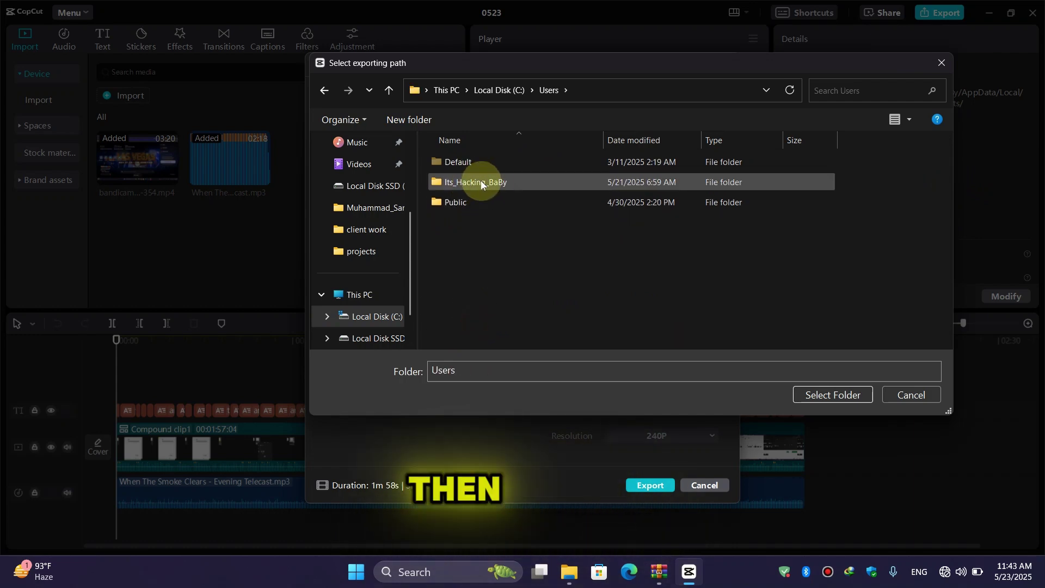
{"action": "left_click", "coordinate": [479, 181]}
{"action": "double_click", "coordinate": [479, 183]}
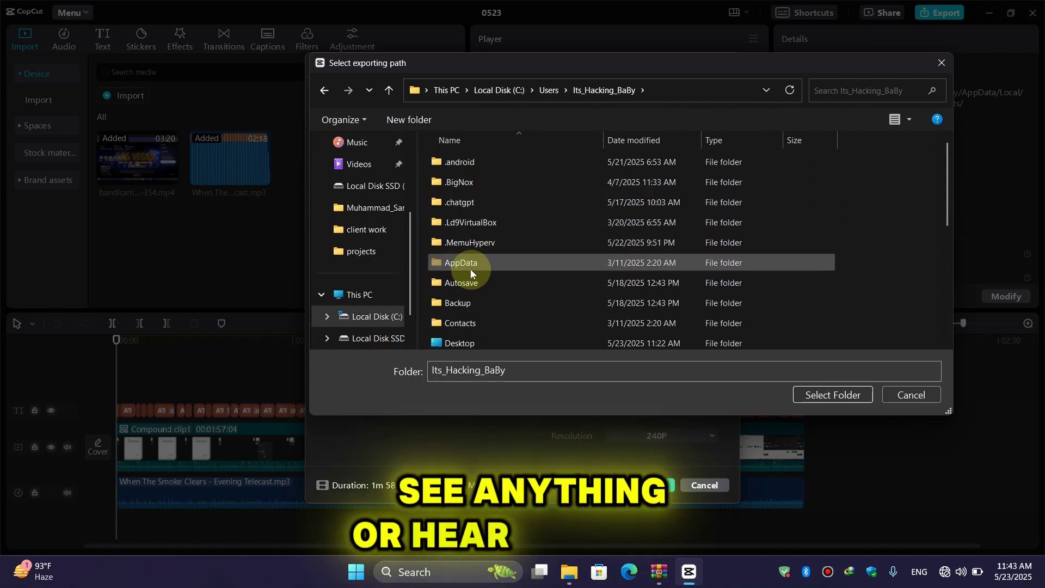
In File Explorer, open Local Disk (C:) and bring up the View > Show options for hidden items
{"action": "left_click", "coordinate": [569, 572]}
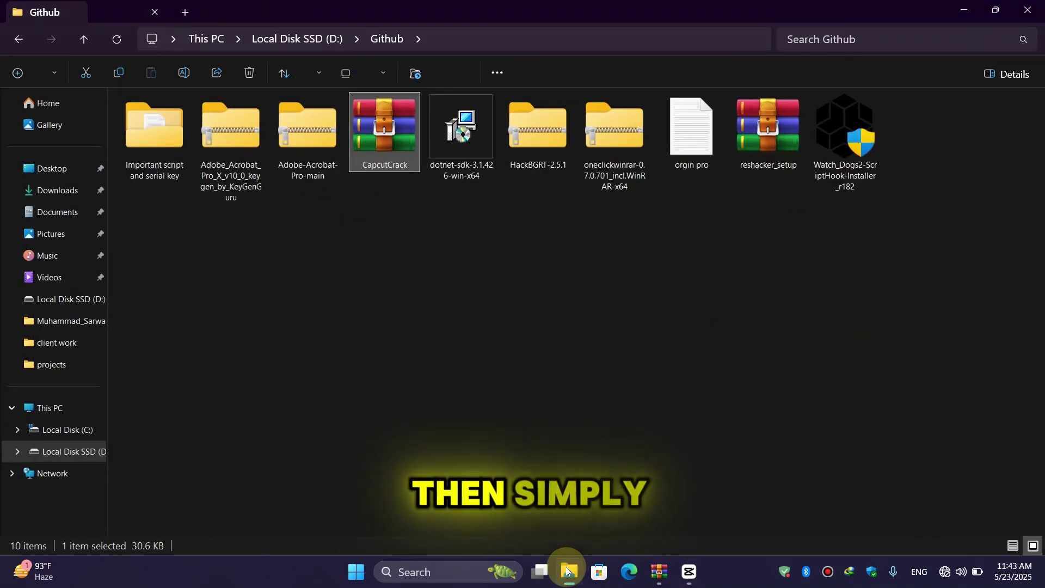
{"action": "left_click", "coordinate": [54, 410]}
{"action": "double_click", "coordinate": [232, 118]}
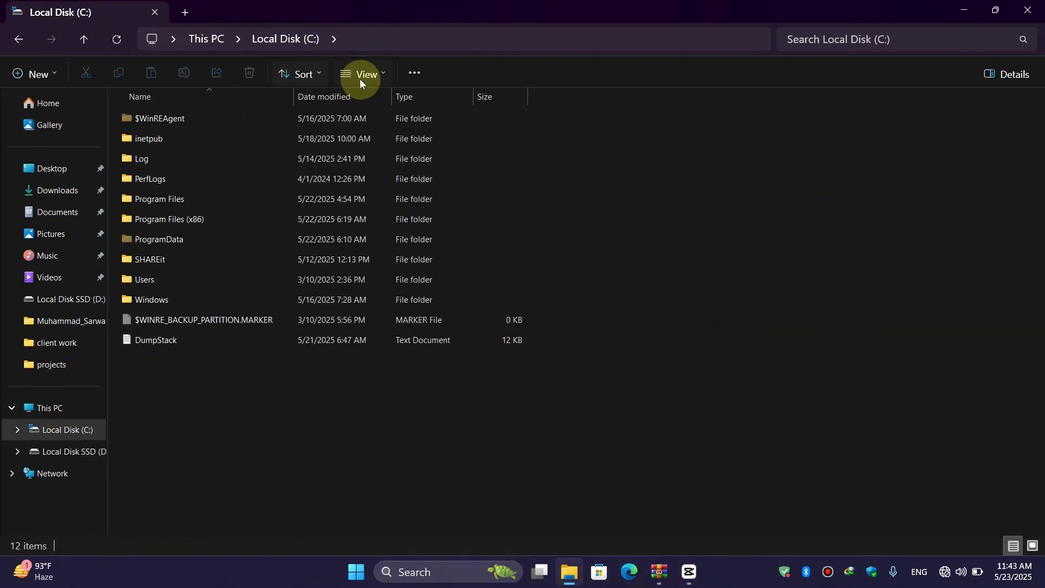
{"action": "left_click", "coordinate": [374, 81]}
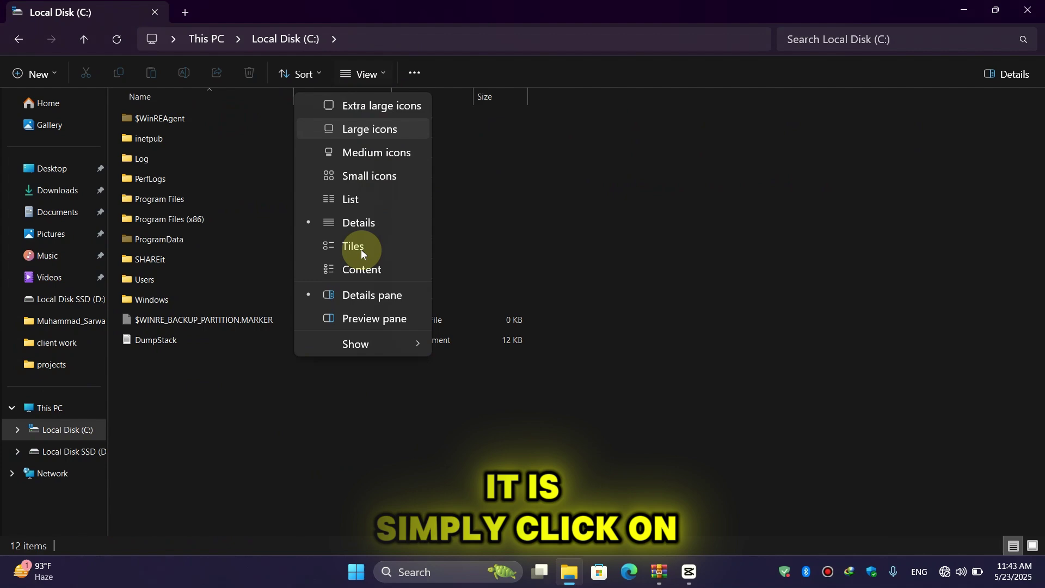
{"action": "left_click", "coordinate": [348, 343]}
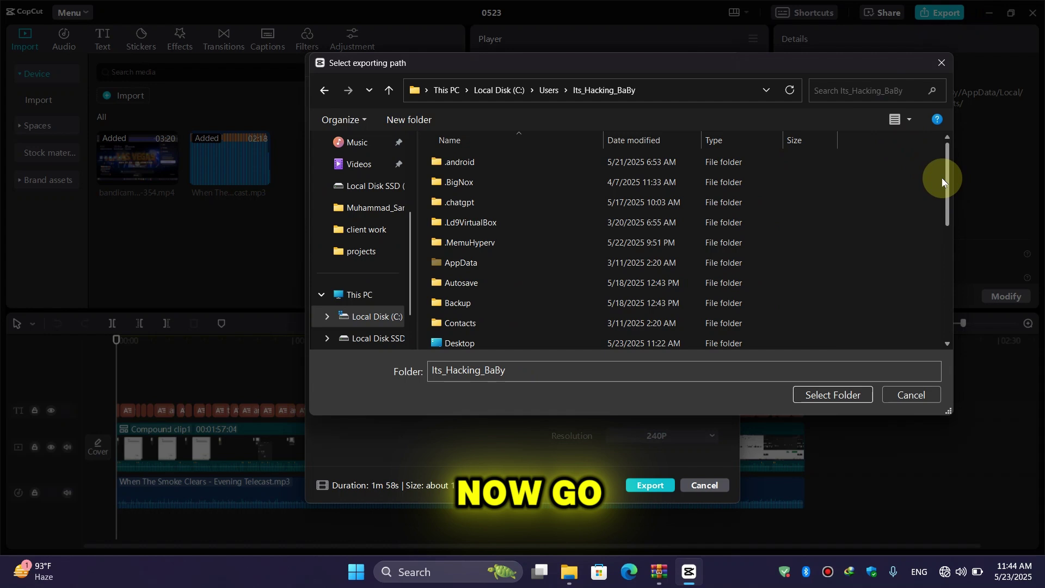
{"action": "scroll", "coordinate": [522, 245], "scroll_direction": "down", "scroll_amount": 1}
In the picker, open AppData > Local > CapCut > Videos
{"action": "double_click", "coordinate": [510, 247]}
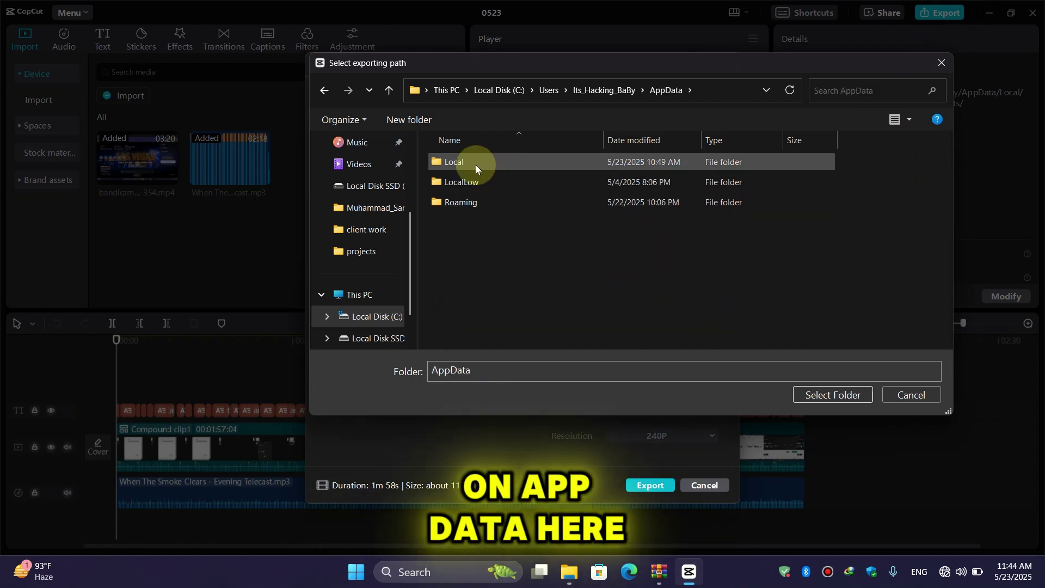
{"action": "double_click", "coordinate": [475, 165]}
{"action": "double_click", "coordinate": [462, 268]}
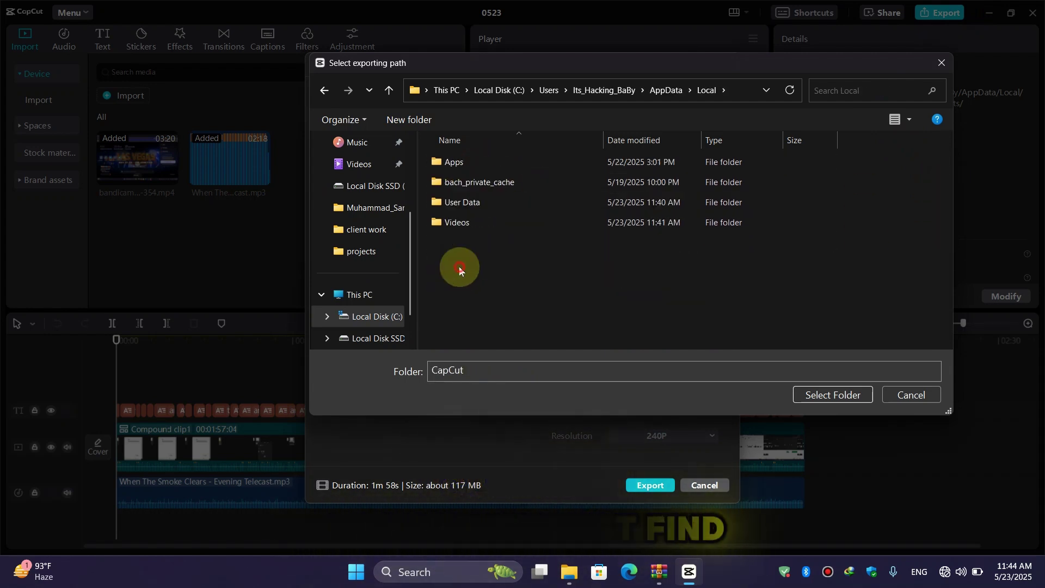
{"action": "left_click", "coordinate": [476, 222]}
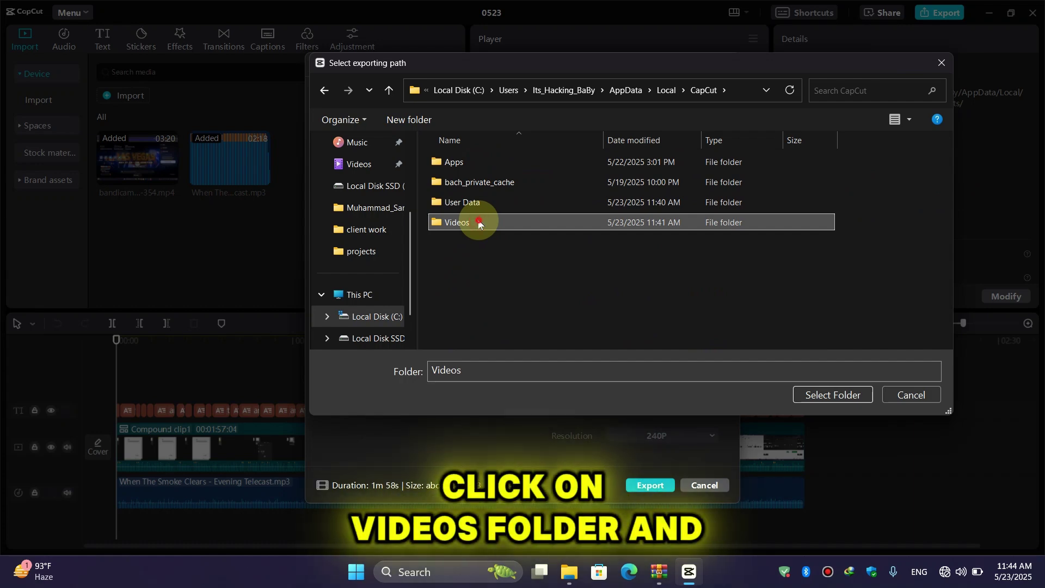
{"action": "double_click", "coordinate": [478, 222]}
Confirm the Videos folder as the export location and start the 1080p MP4 export
{"action": "left_click", "coordinate": [830, 395]}
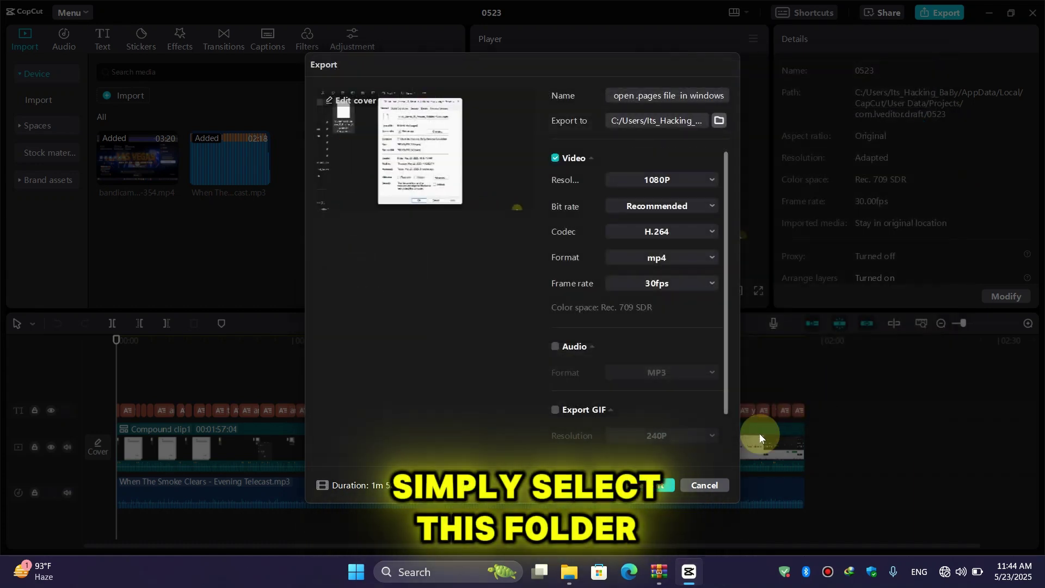
{"action": "left_click", "coordinate": [652, 485]}
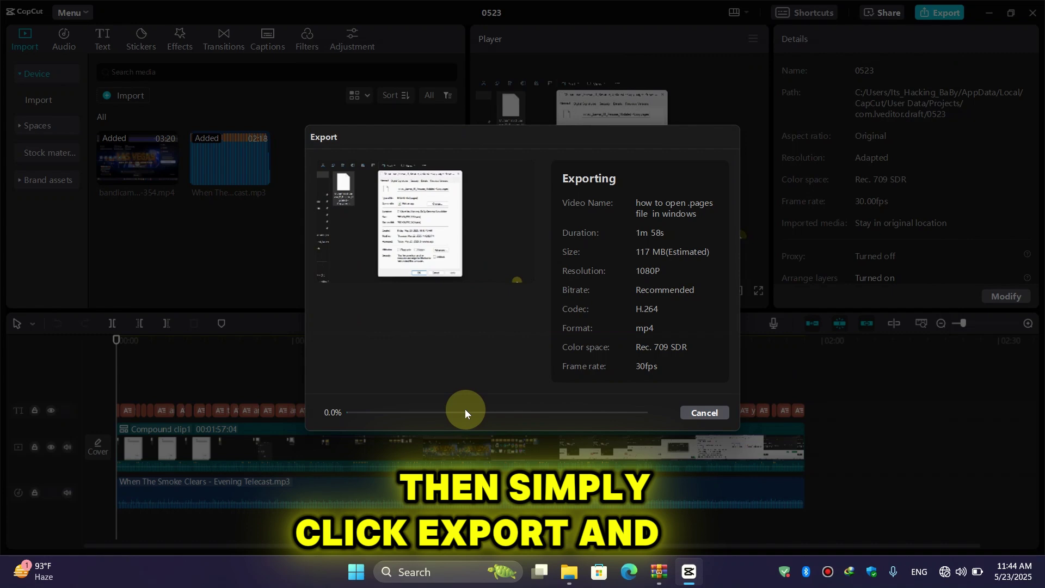